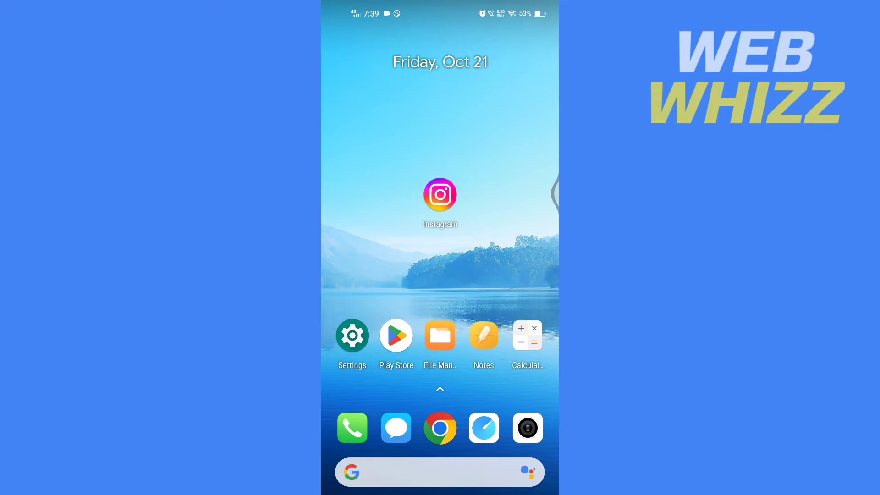
Launch Instagram, go to your own profile and reveal the account options menu.
{"action": "left_click", "coordinate": [440, 195]}
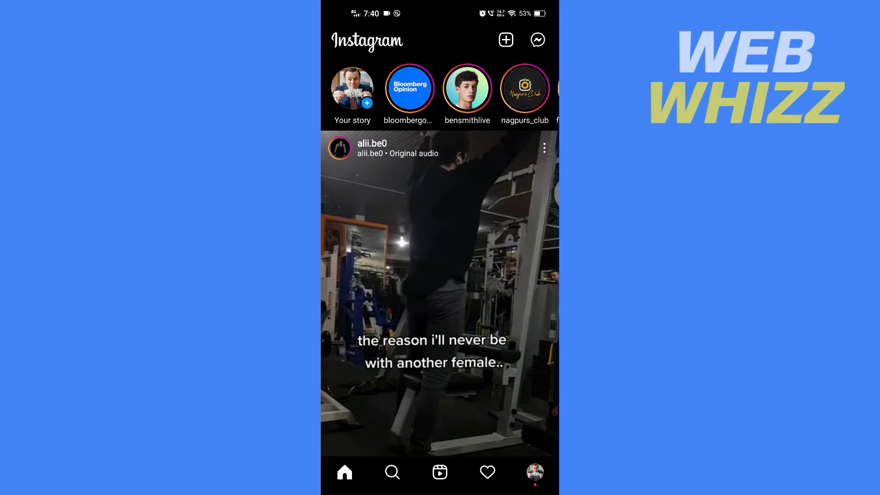
{"action": "left_click", "coordinate": [535, 473]}
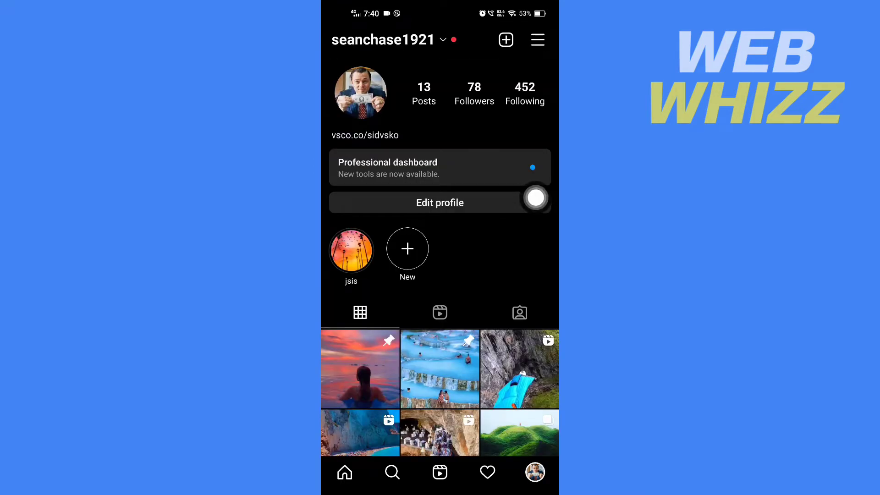
{"action": "left_click", "coordinate": [538, 39]}
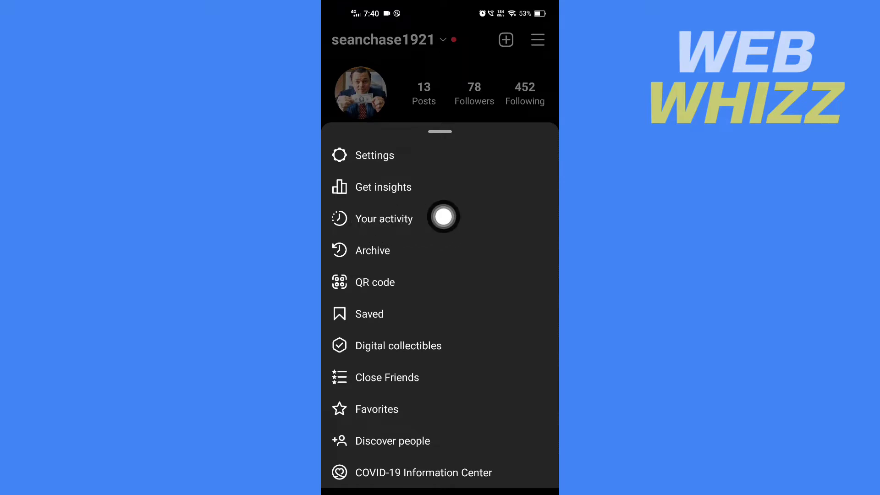
Review the daily Time spent chart under Your activity, then return to the overview.
{"action": "left_click", "coordinate": [443, 218]}
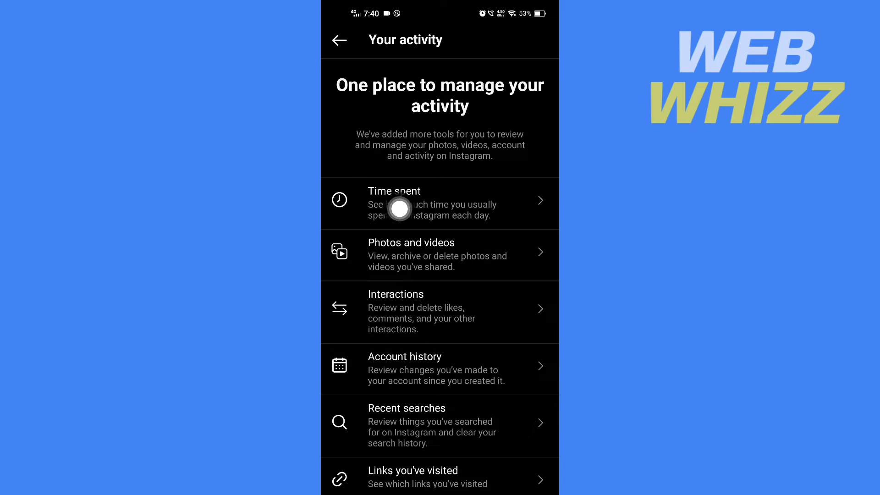
{"action": "left_click", "coordinate": [533, 210]}
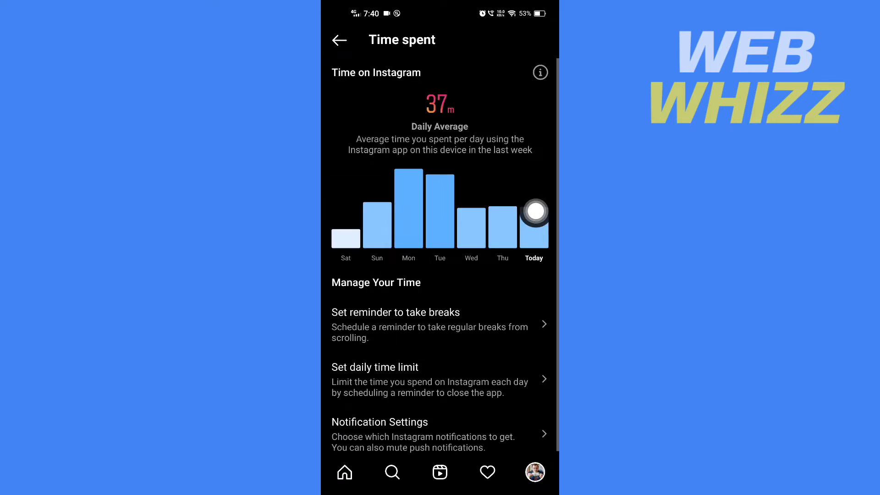
{"action": "scroll", "coordinate": [535, 279], "scroll_direction": "down", "scroll_amount": 1}
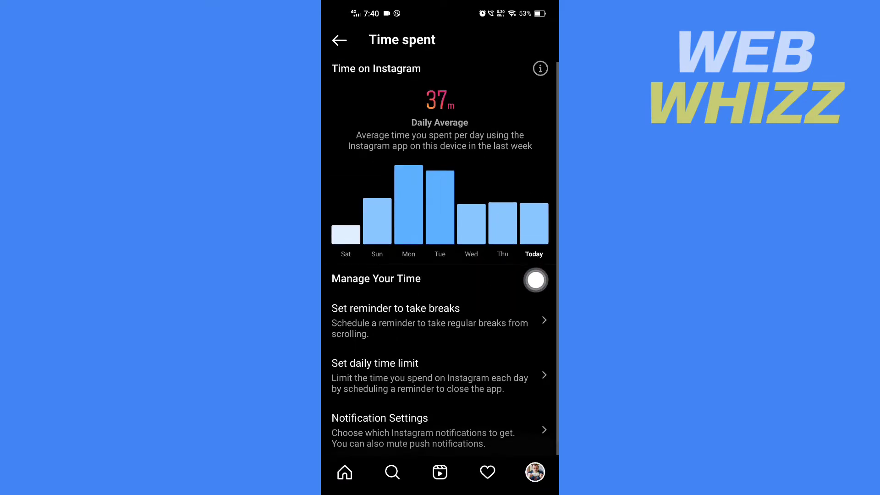
{"action": "scroll", "coordinate": [535, 280], "scroll_direction": "down", "scroll_amount": 1}
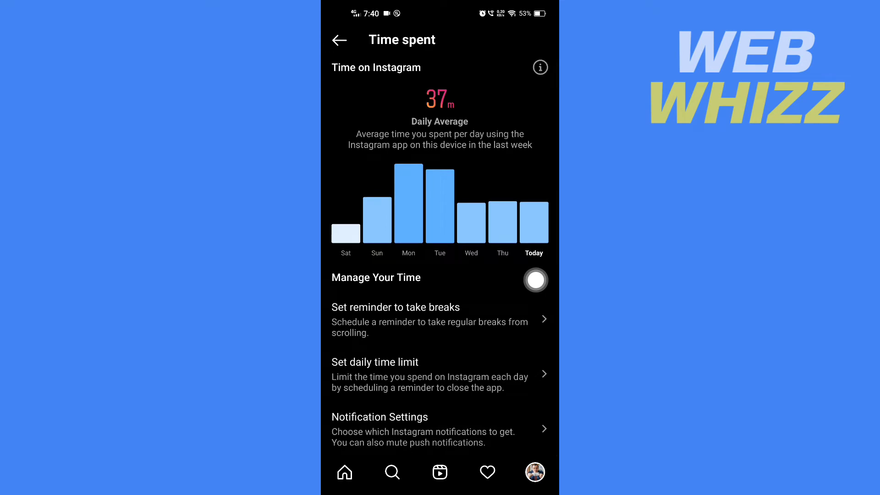
{"action": "left_click", "coordinate": [535, 280]}
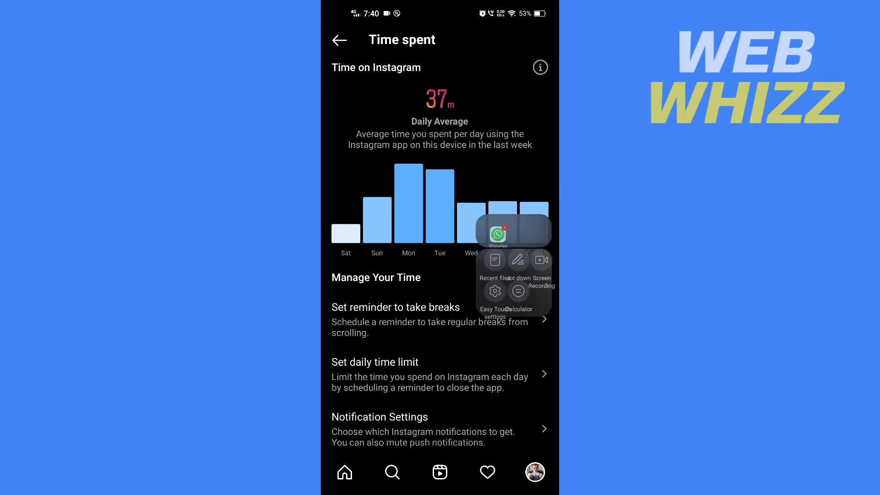
{"action": "left_click", "coordinate": [440, 371]}
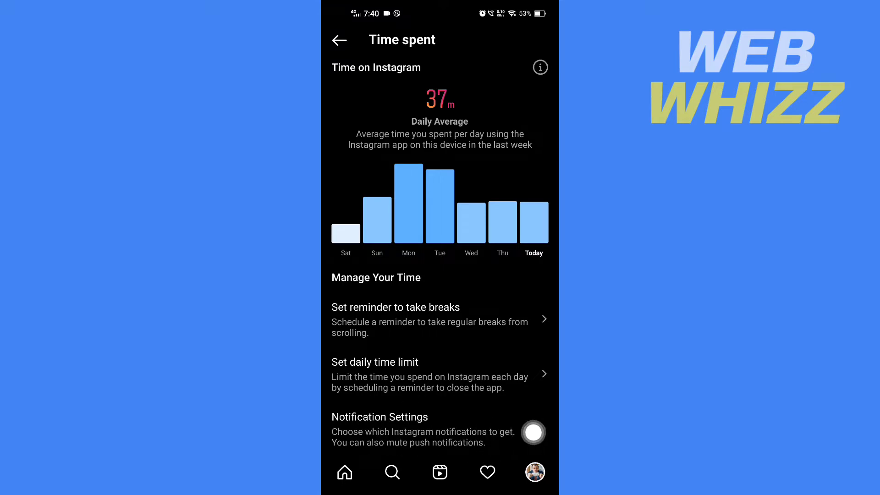
{"action": "key", "text": "XF86Back"}
{"action": "scroll", "coordinate": [536, 432], "scroll_direction": "down", "scroll_amount": 1}
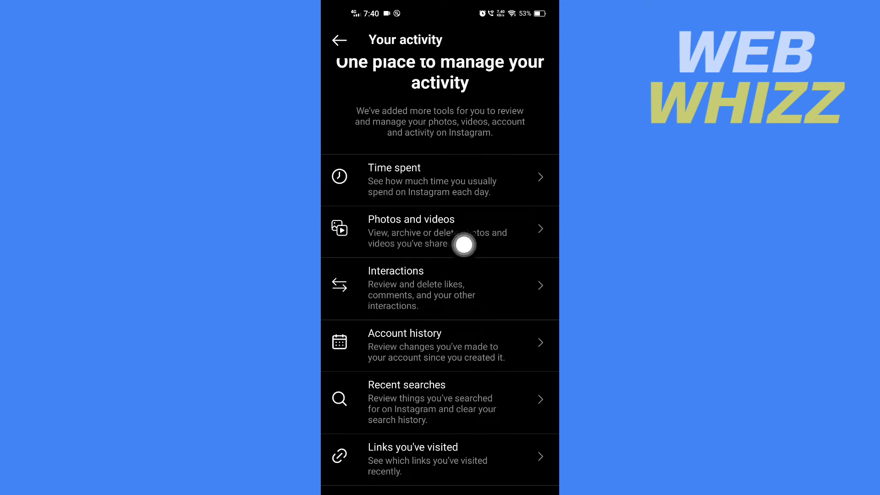
{"action": "left_click", "coordinate": [463, 243]}
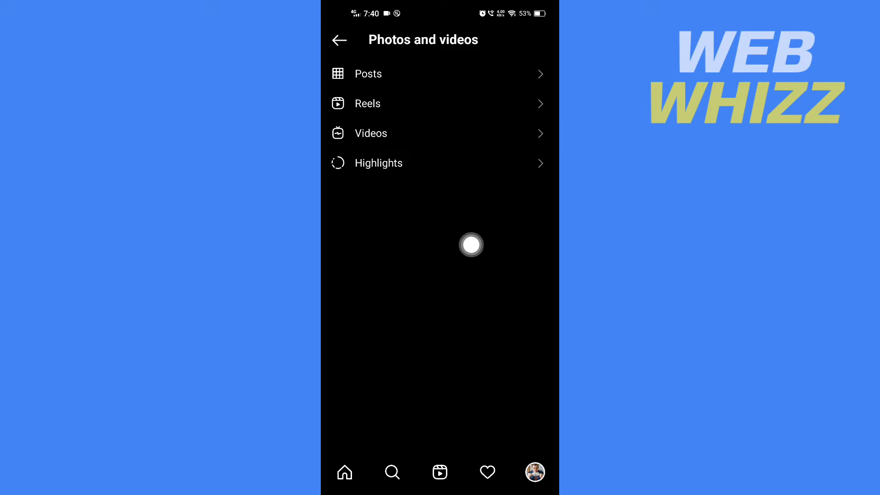
{"action": "key", "text": "Escape"}
{"action": "scroll", "coordinate": [535, 244], "scroll_direction": "down", "scroll_amount": 3}
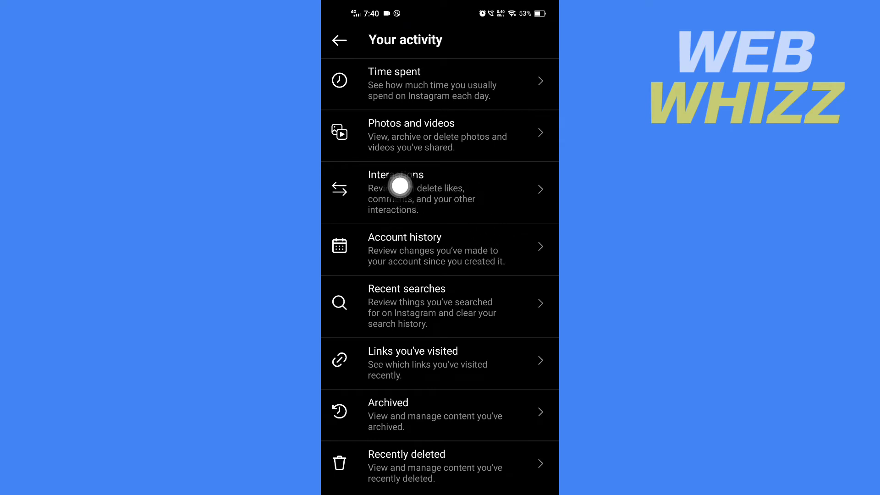
{"action": "left_click", "coordinate": [400, 186]}
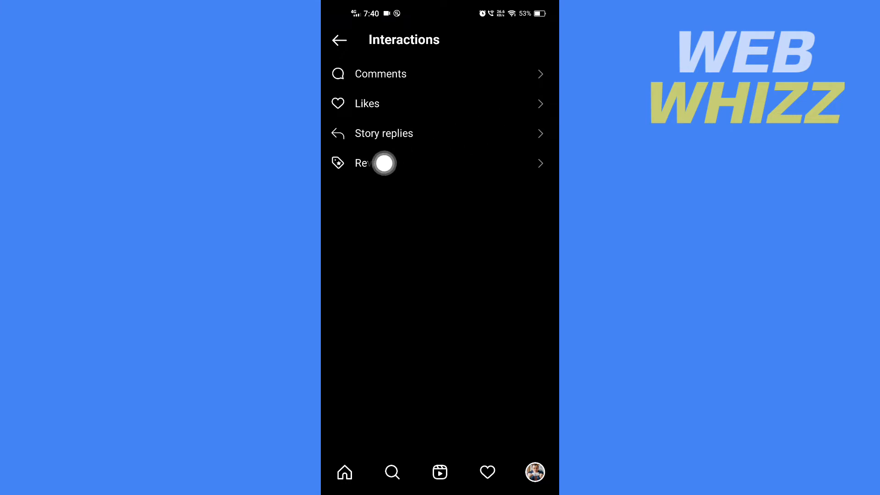
{"action": "key", "text": "Escape"}
{"action": "scroll", "coordinate": [344, 180], "scroll_direction": "down", "scroll_amount": 2}
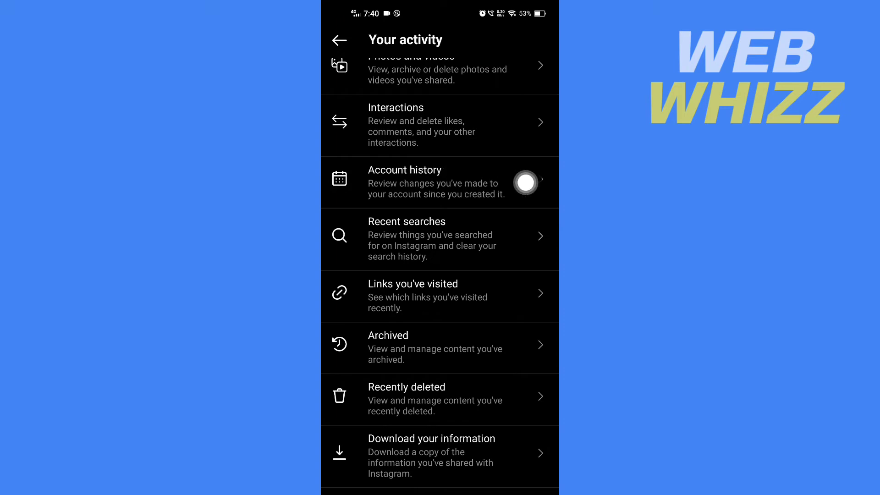
{"action": "left_click", "coordinate": [535, 182]}
{"action": "scroll", "coordinate": [535, 183], "scroll_direction": "down", "scroll_amount": 2}
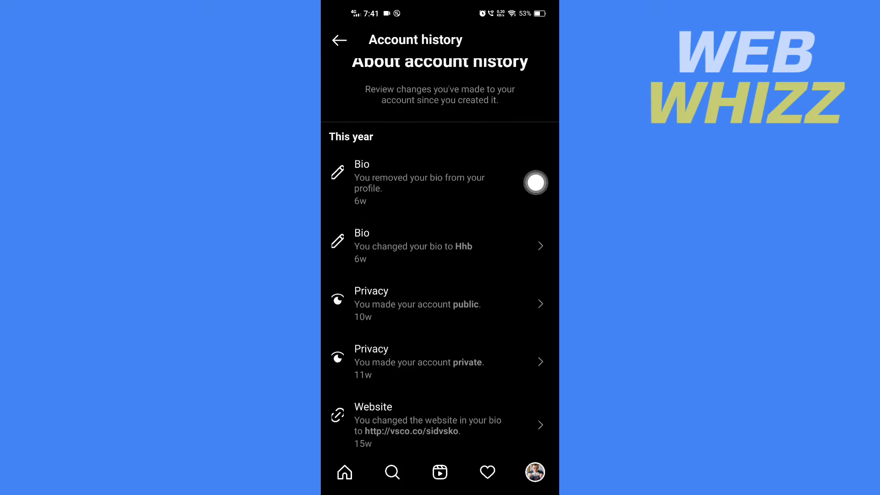
{"action": "scroll", "coordinate": [536, 183], "scroll_direction": "down", "scroll_amount": 4}
{"action": "scroll", "coordinate": [536, 182], "scroll_direction": "down", "scroll_amount": 4}
{"action": "scroll", "coordinate": [535, 182], "scroll_direction": "down", "scroll_amount": 4}
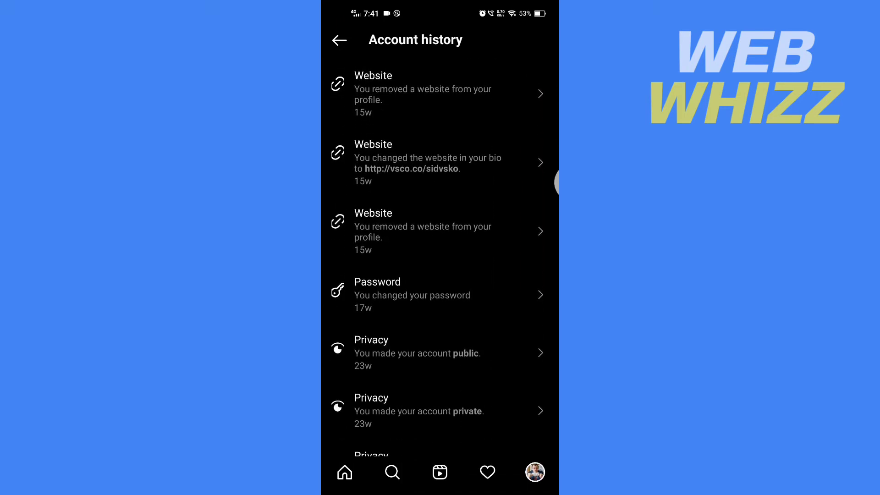
{"action": "scroll", "coordinate": [535, 182], "scroll_direction": "down", "scroll_amount": 4}
{"action": "scroll", "coordinate": [536, 183], "scroll_direction": "down", "scroll_amount": 5}
{"action": "scroll", "coordinate": [536, 182], "scroll_direction": "down", "scroll_amount": 2}
{"action": "scroll", "coordinate": [536, 182], "scroll_direction": "down", "scroll_amount": 1}
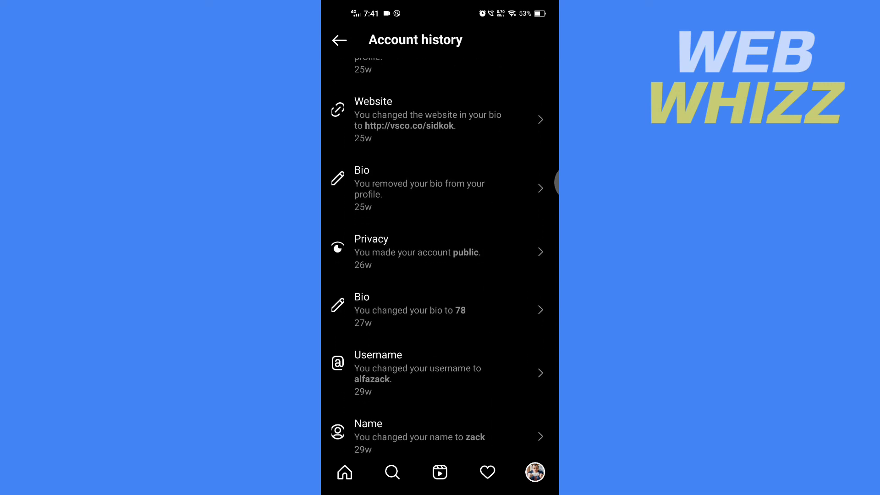
{"action": "scroll", "coordinate": [535, 183], "scroll_direction": "down", "scroll_amount": 1}
{"action": "key", "text": "Escape"}
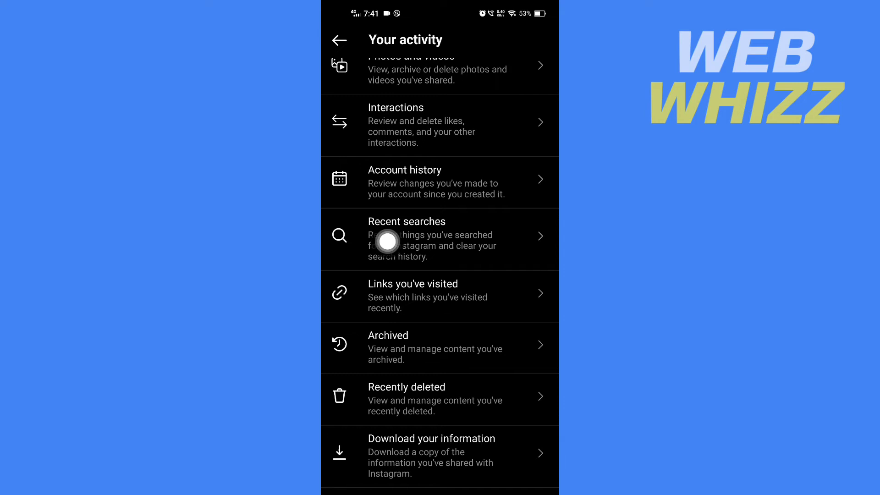
{"action": "left_click", "coordinate": [441, 234]}
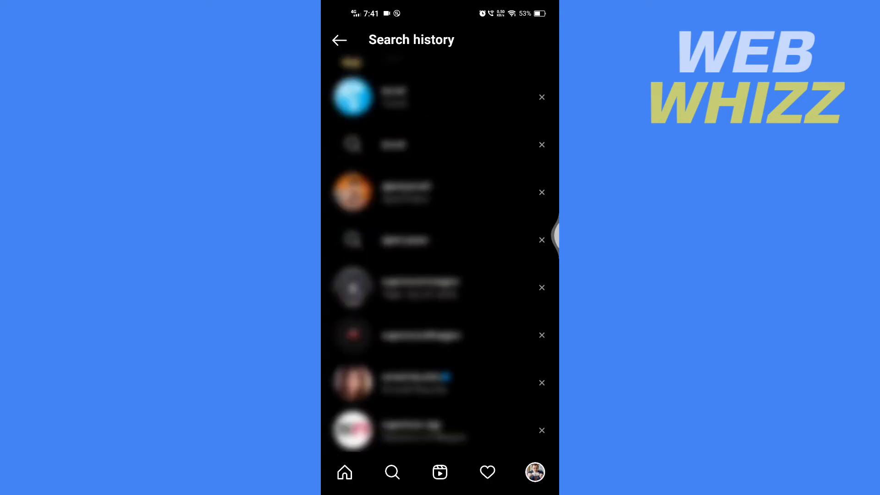
{"action": "scroll", "coordinate": [440, 275], "scroll_direction": "down", "scroll_amount": 8}
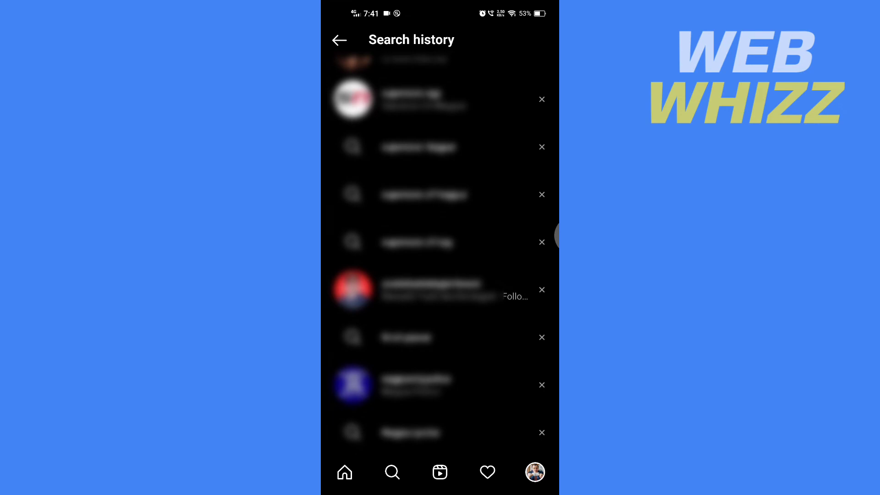
{"action": "scroll", "coordinate": [441, 275], "scroll_direction": "up", "scroll_amount": 8}
{"action": "left_click", "coordinate": [339, 39]}
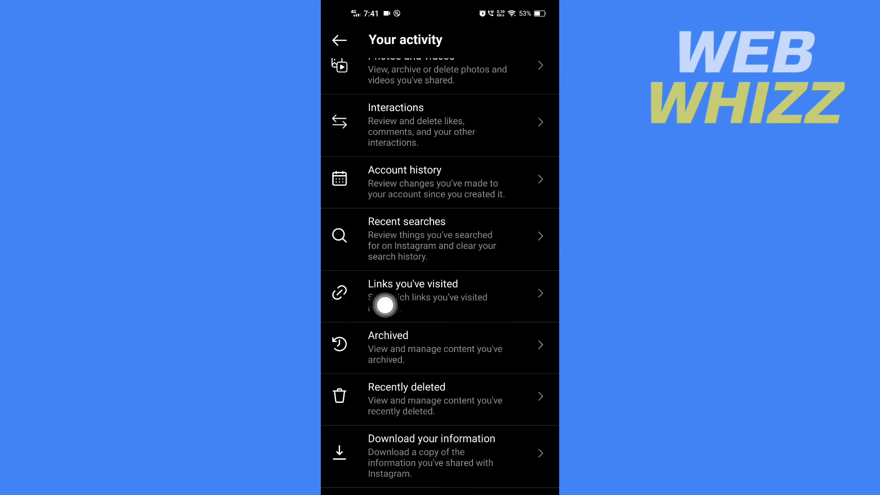
{"action": "left_click", "coordinate": [509, 297]}
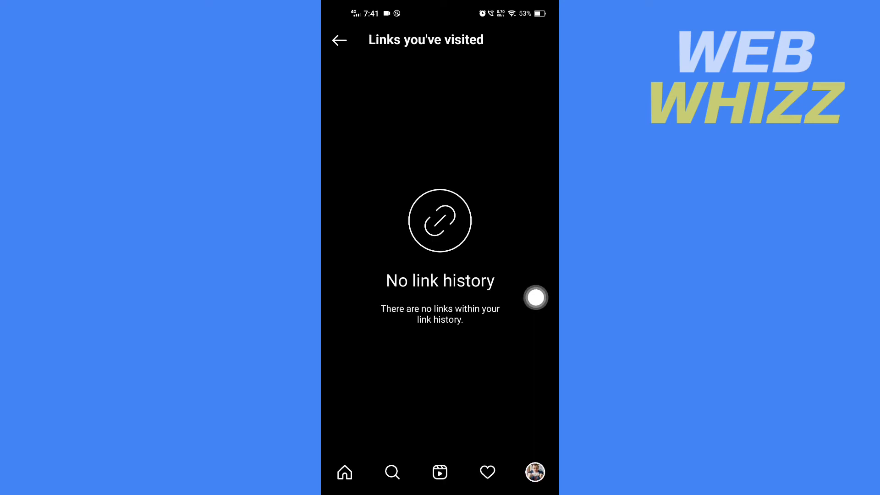
{"action": "key", "text": "Escape"}
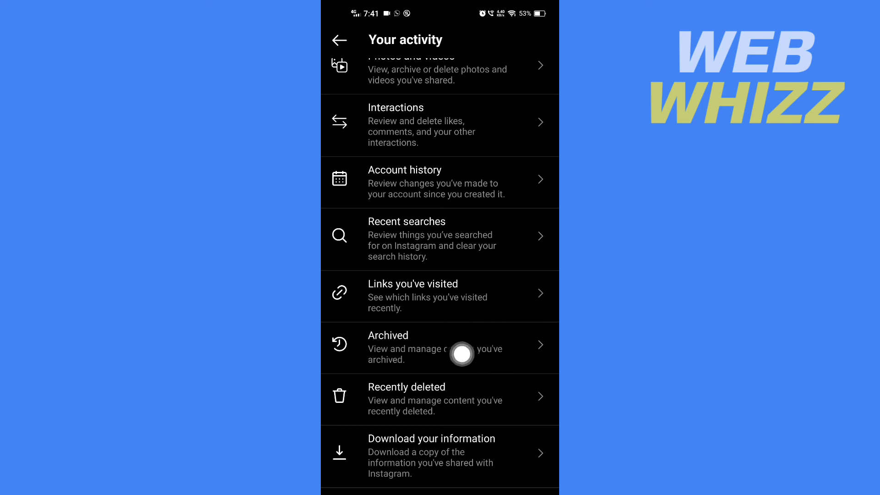
{"action": "left_click", "coordinate": [535, 345]}
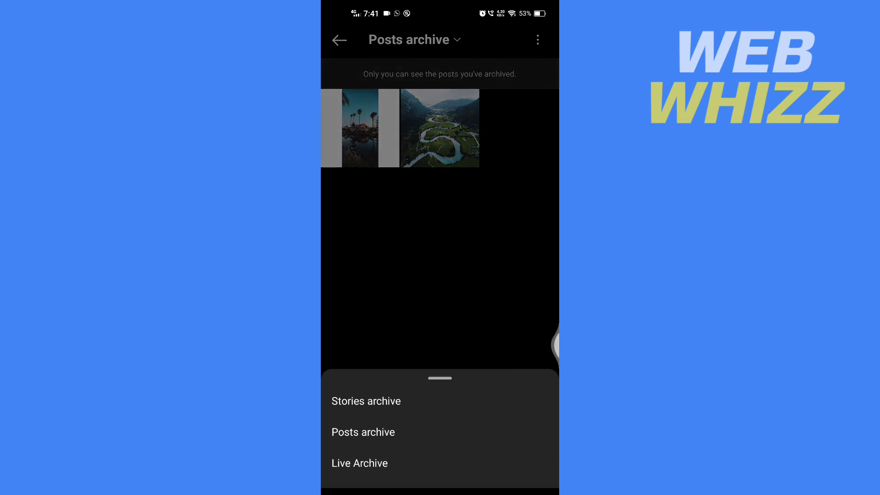
{"action": "key", "text": "Escape"}
{"action": "key", "text": "Escape"}
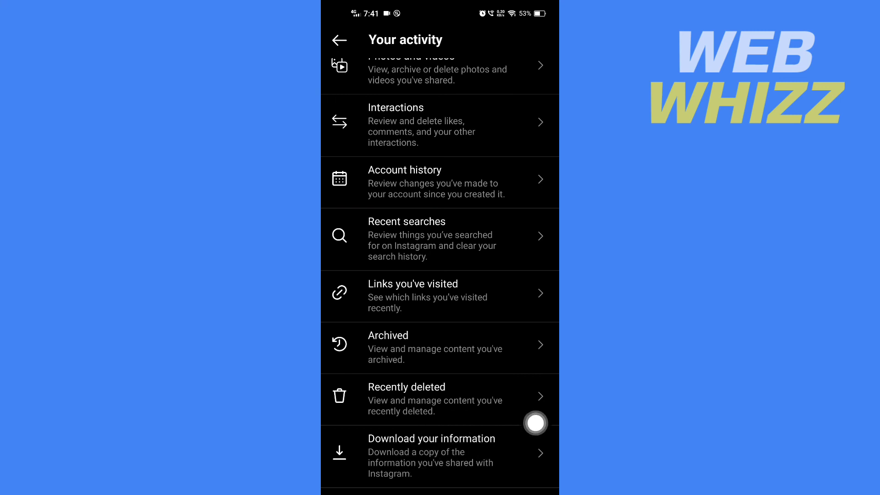
{"action": "scroll", "coordinate": [535, 423], "scroll_direction": "up", "scroll_amount": 5}
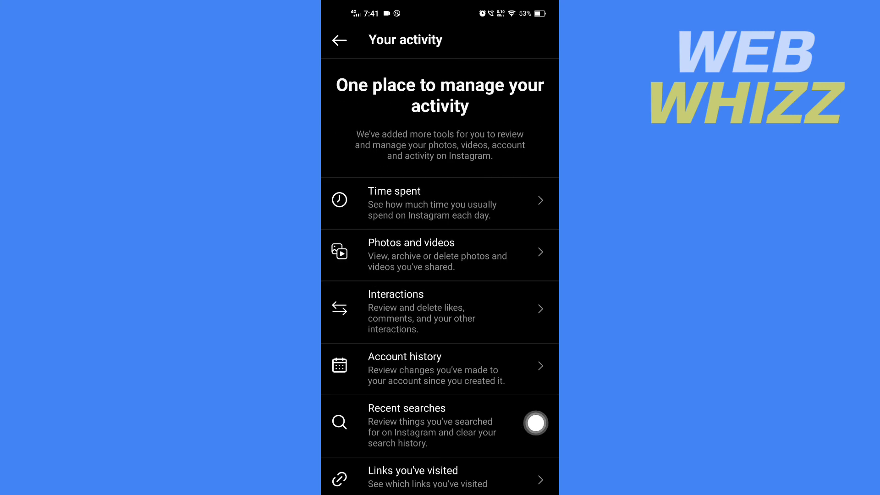